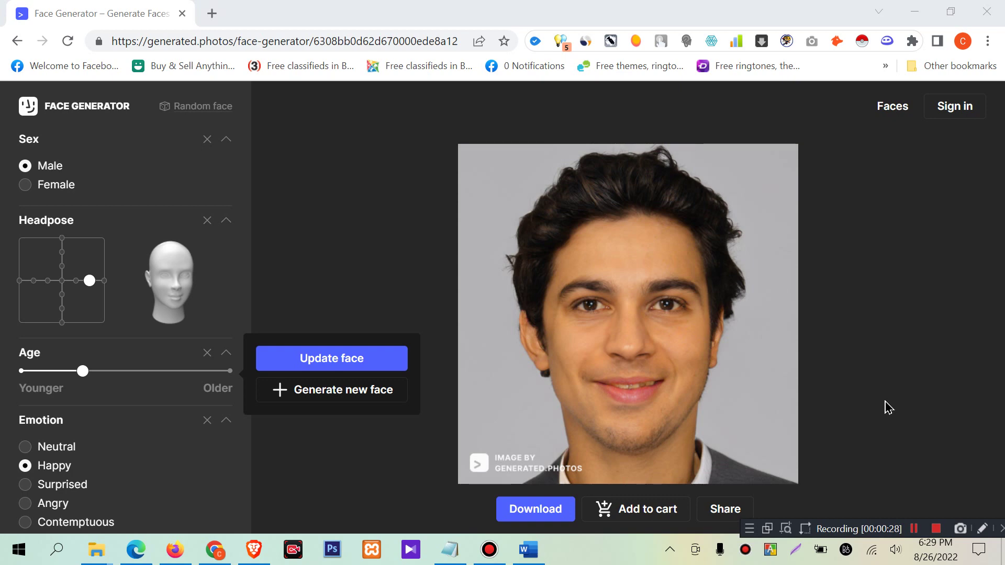
Dismiss the Update face popup over the smiling Male/Happy face, and start a new browser tab.
click(388, 475)
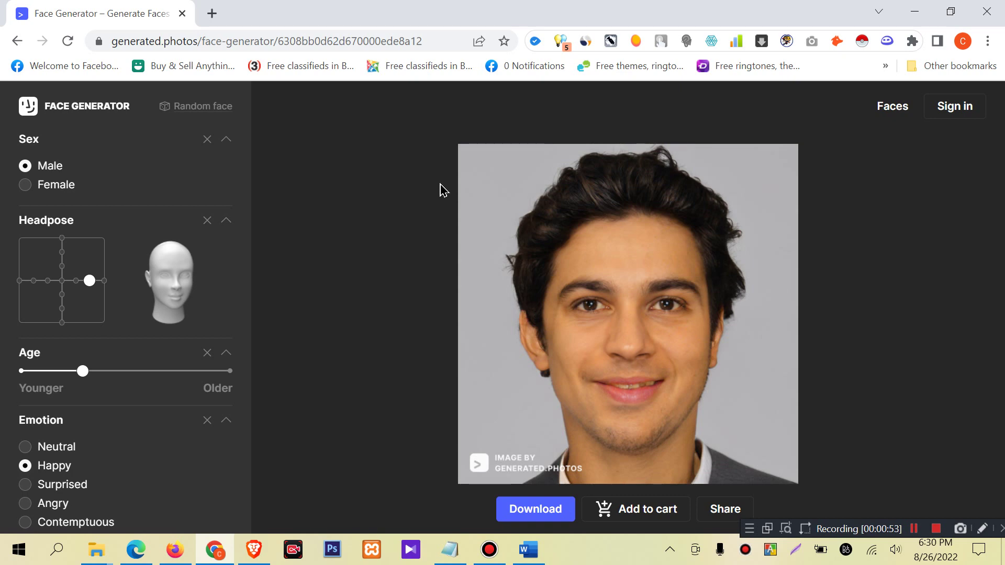
click(212, 14)
Search Google for the Harry Potter suggestion in the new tab and switch to Images results.
text(ho)
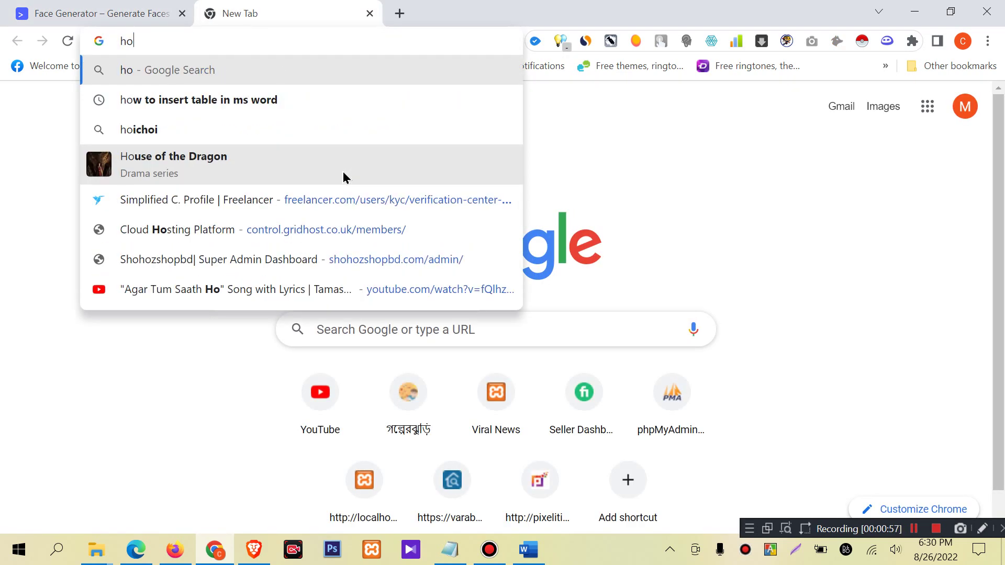
text(rray)
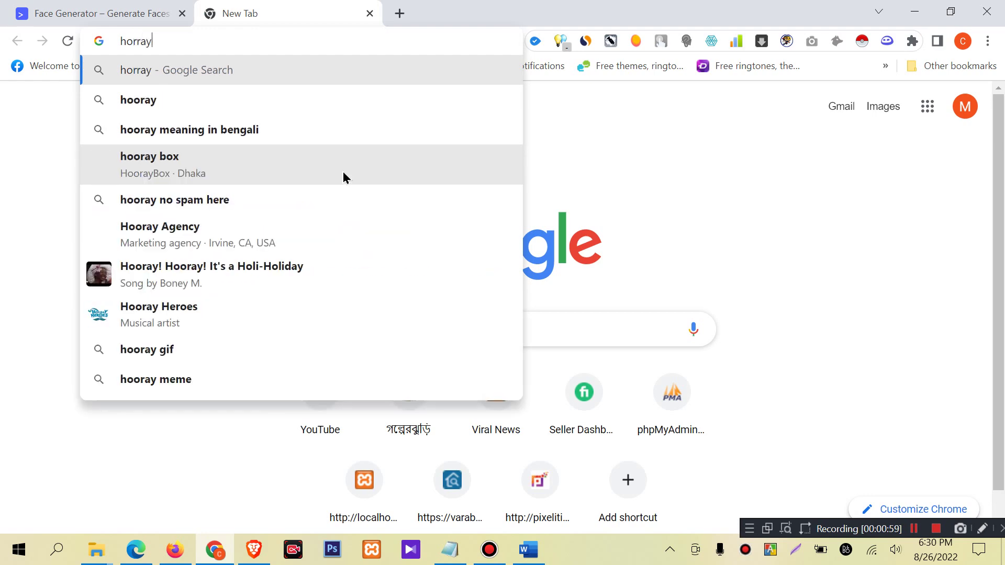
key(BackSpace)
key(BackSpace)
key(BackSpace)
key(BackSpace)
key(BackSpace)
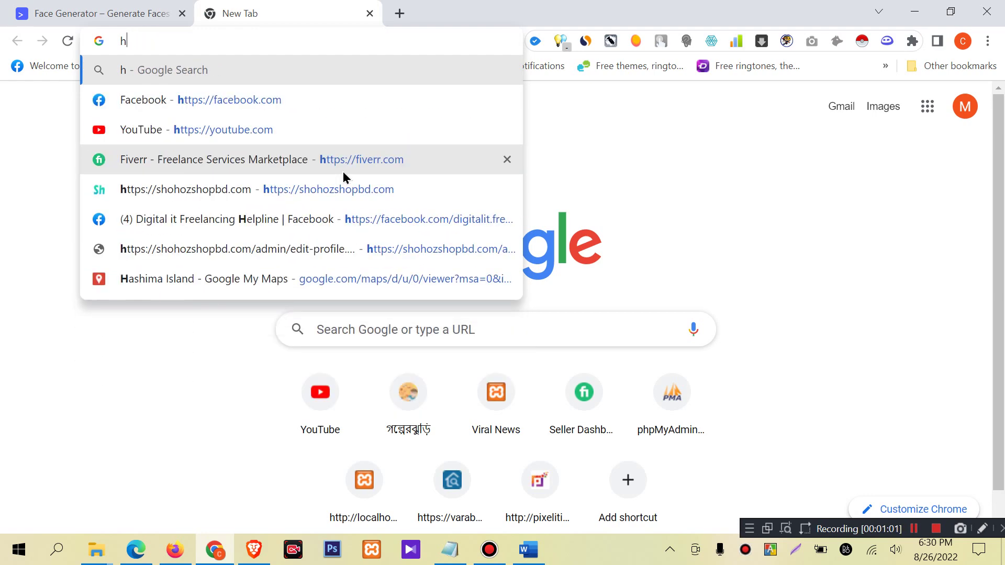
text(arry)
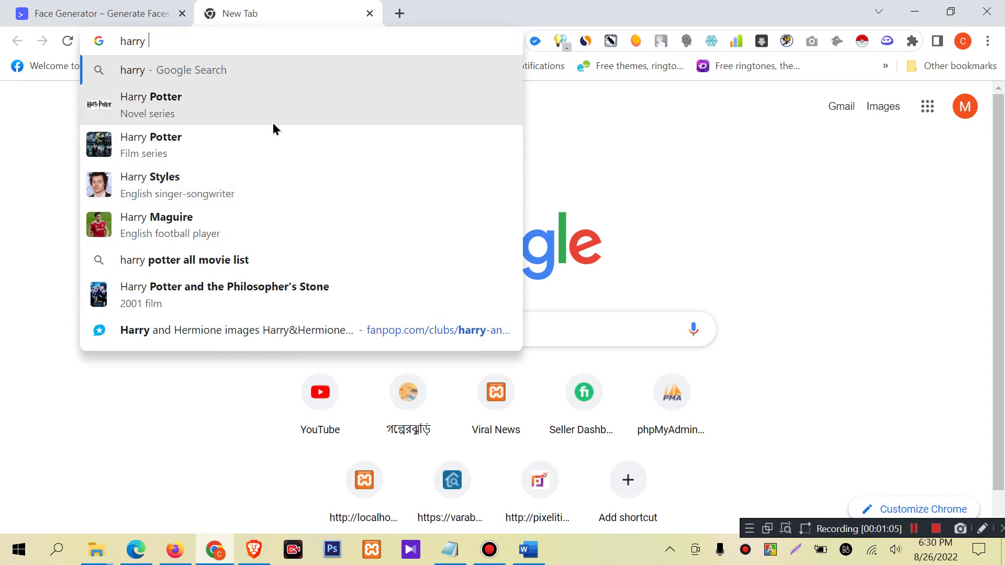
click(267, 119)
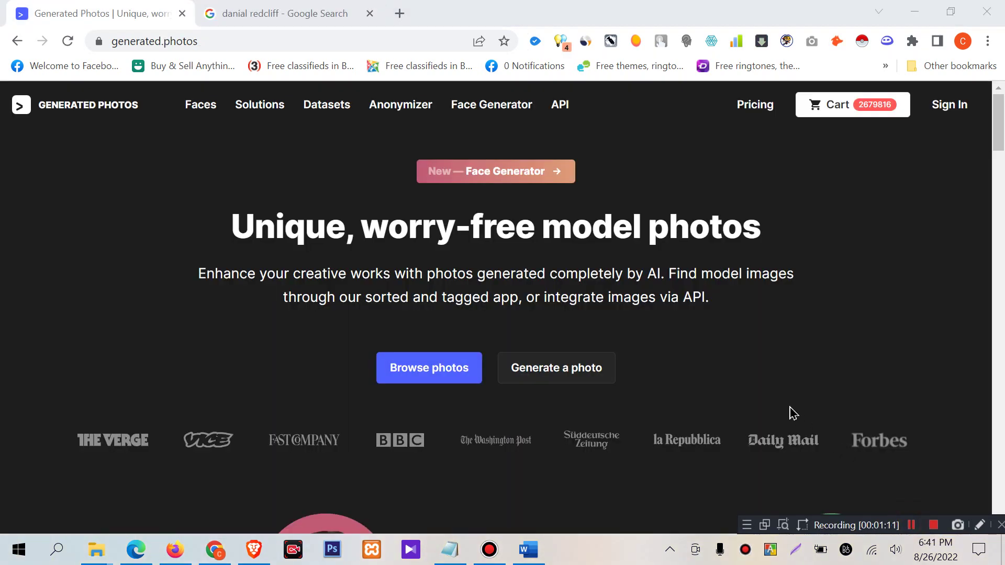
click(283, 7)
Close the image search dialog and browse through the actor's Google Images results.
click(649, 108)
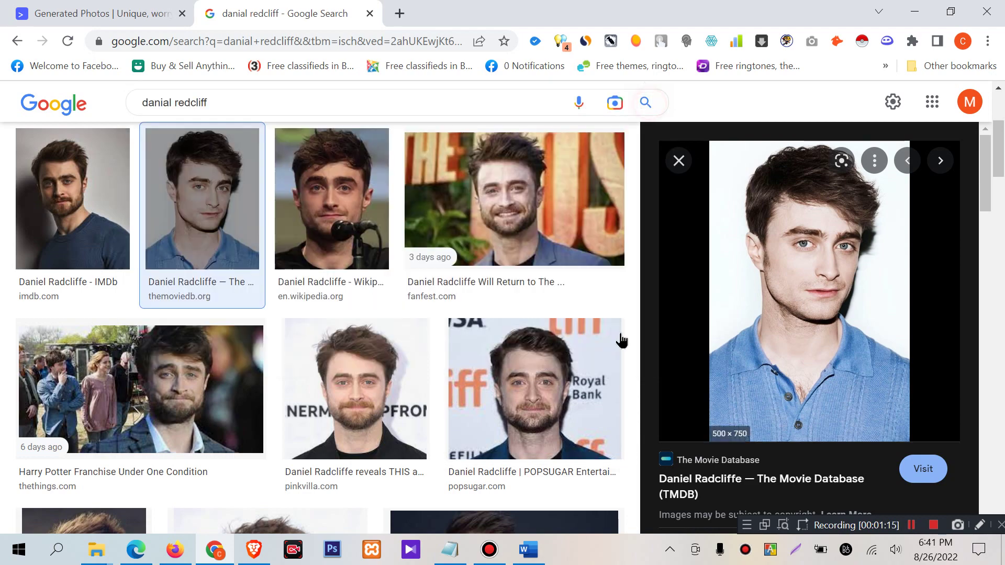
scroll(710, 327, up, 5)
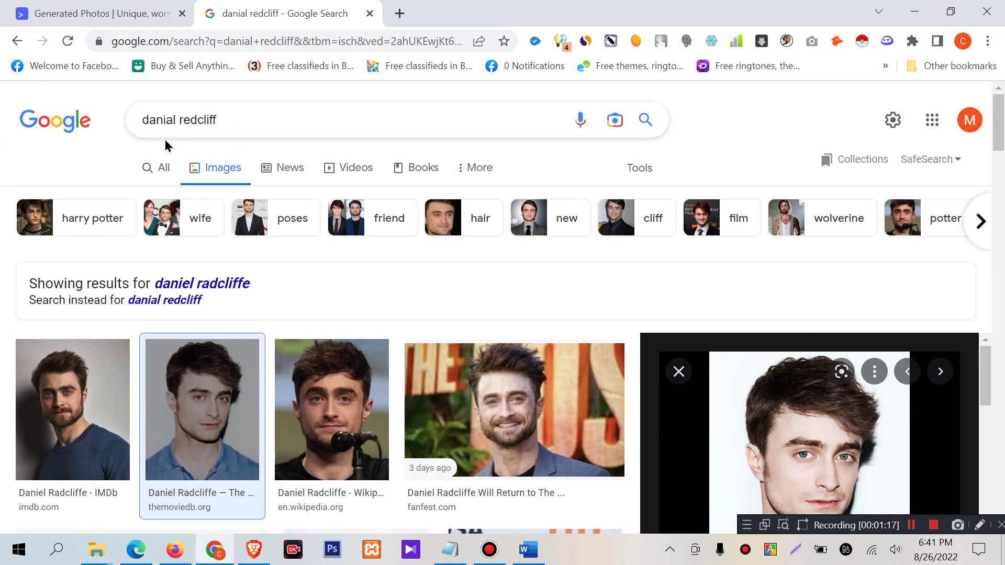
scroll(475, 332, down, 2)
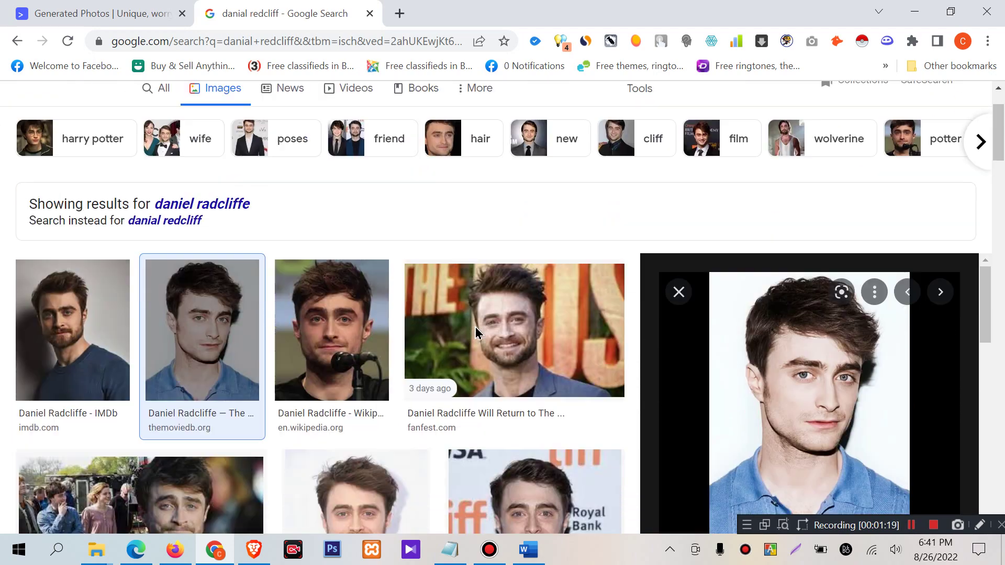
scroll(471, 335, up, 2)
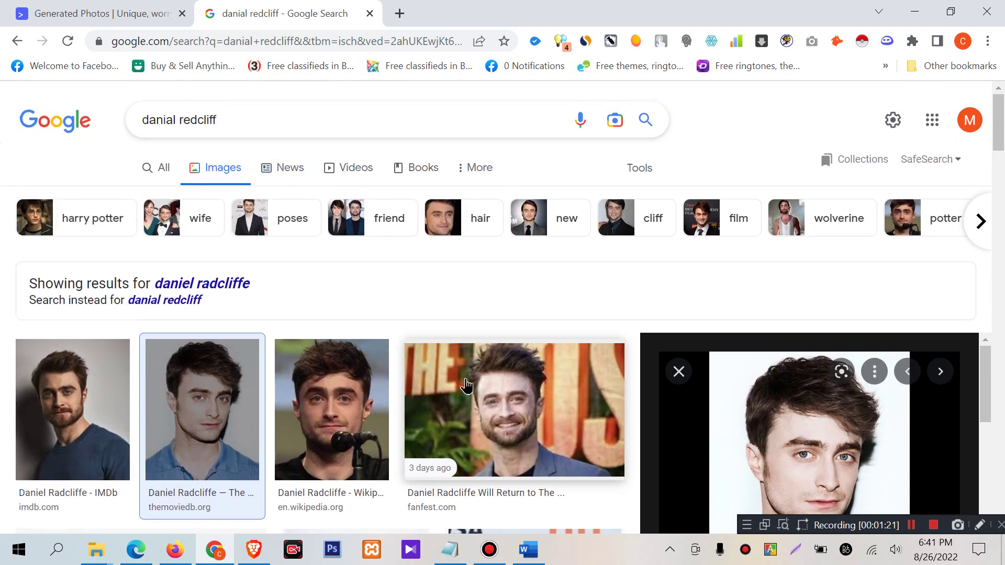
scroll(565, 363, down, 2)
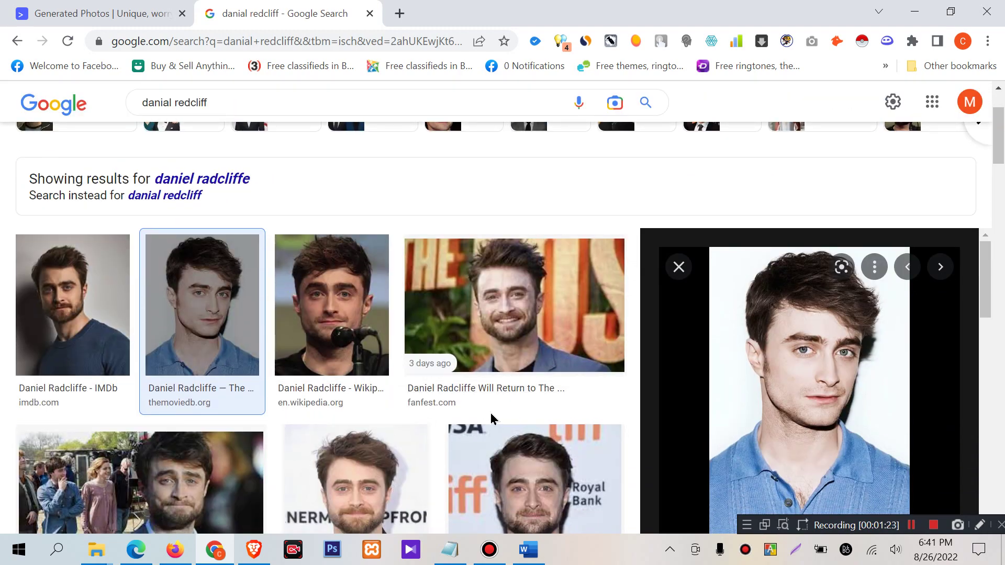
scroll(429, 401, down, 4)
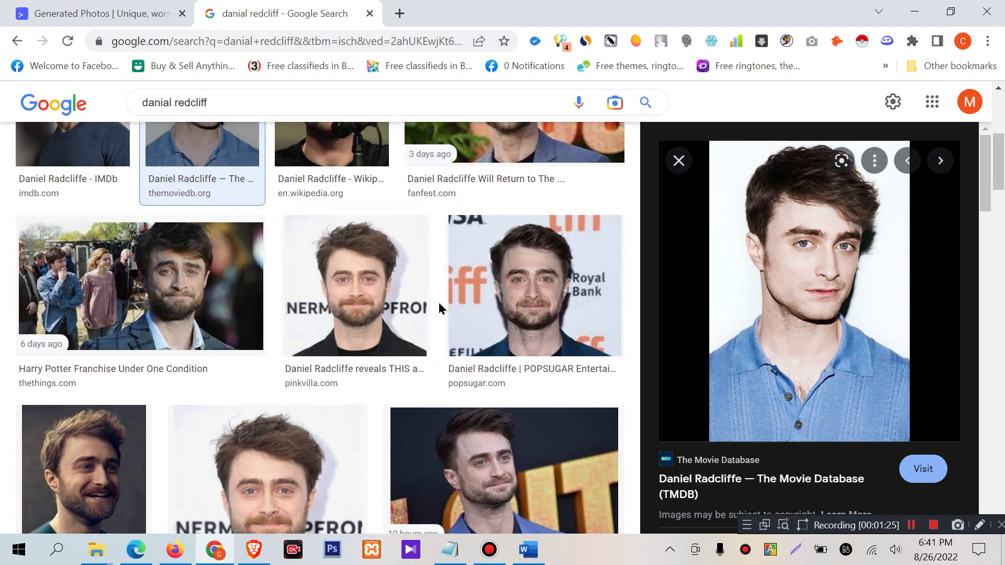
scroll(348, 291, up, 2)
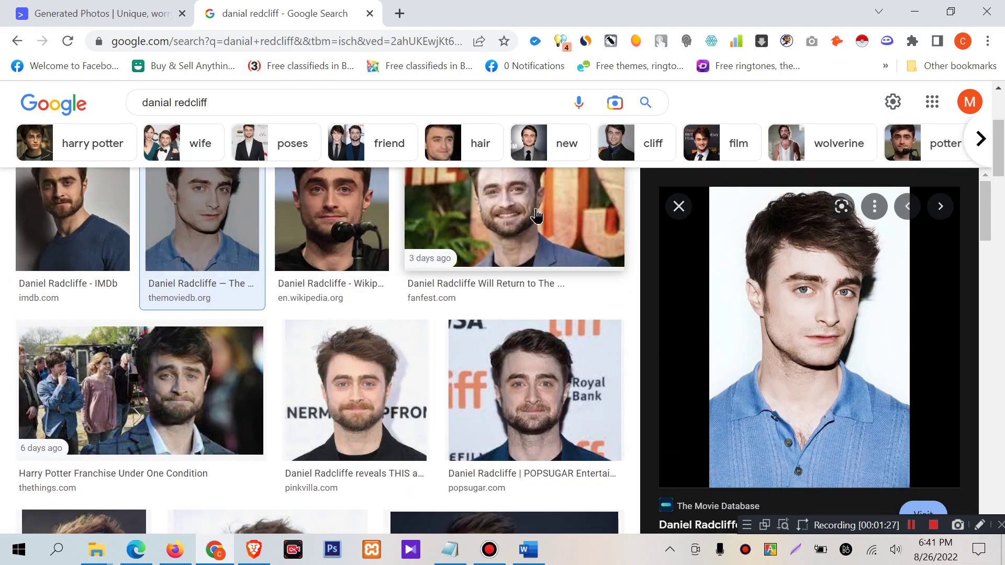
scroll(511, 269, down, 5)
scroll(341, 366, up, 5)
Show The Movie Database 500 × 750 portrait in the preview panel.
click(225, 221)
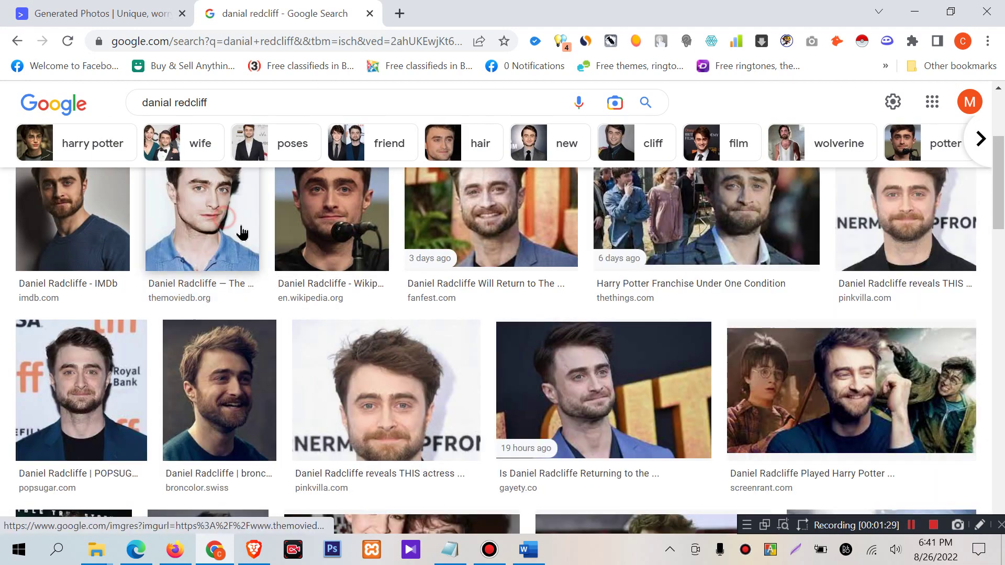
click(230, 221)
scroll(788, 340, up, 2)
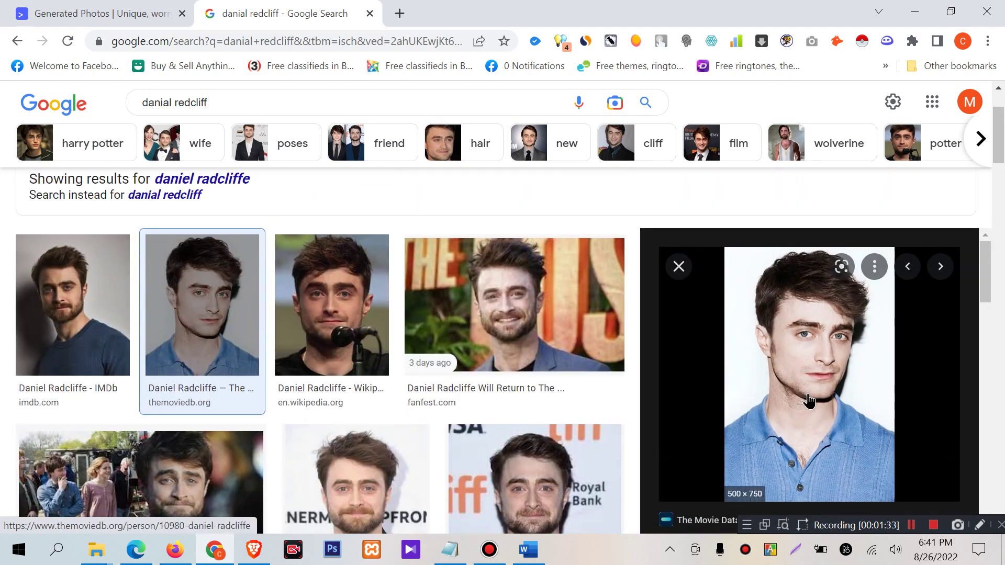
Save the TMDB portrait to the desktop, then return maximized Chrome to the Generated Photos tab.
drag(689, 10, 647, 3)
drag(814, 7, 666, 12)
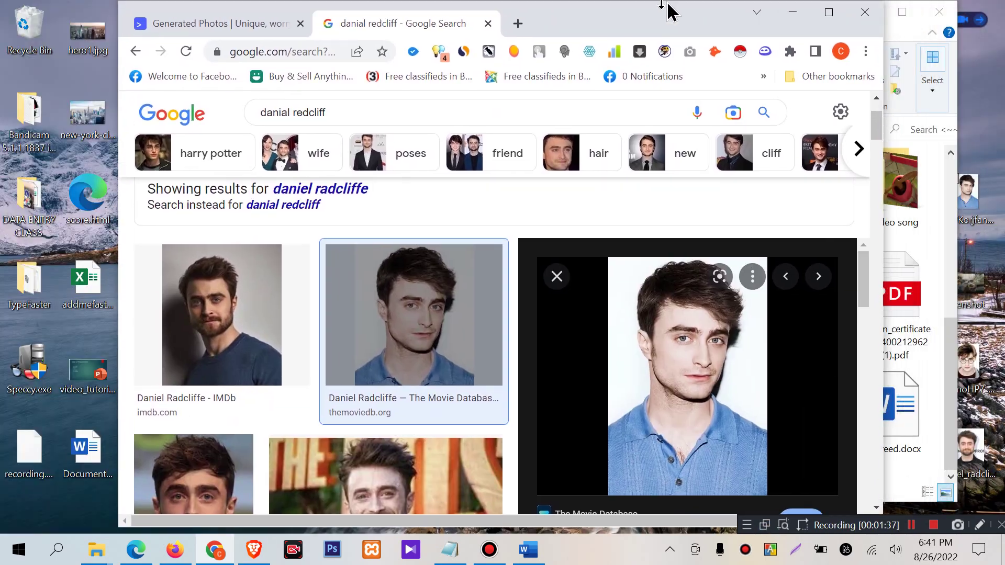
drag(690, 390, 973, 157)
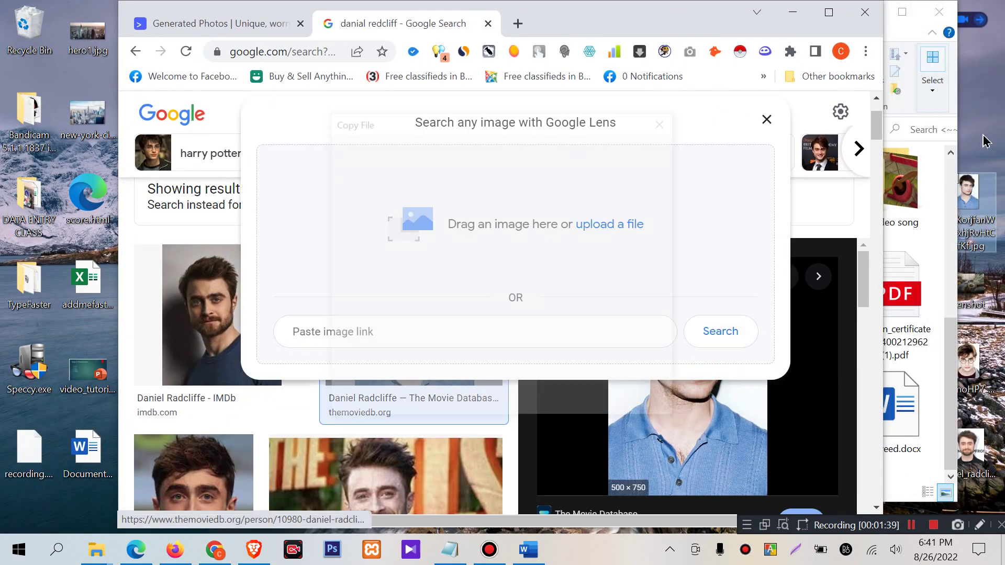
click(665, 120)
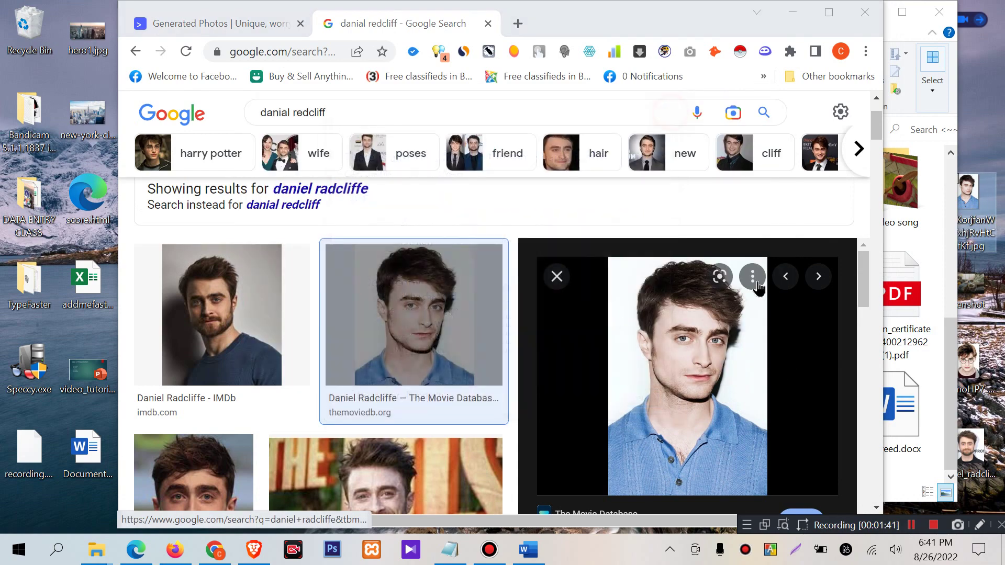
click(826, 11)
click(73, 10)
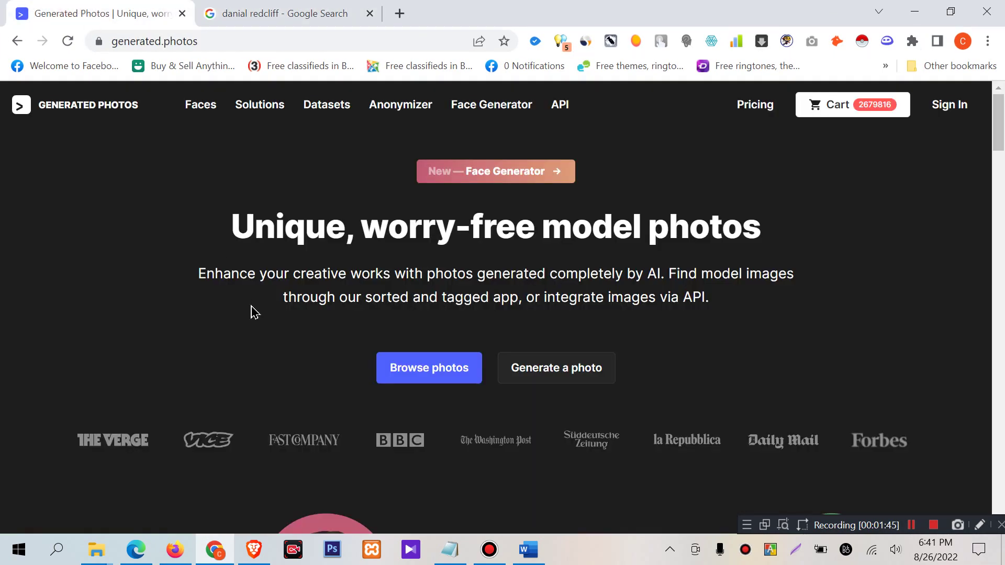
Go from the Generated Photos home page to the Anonymizer photo upload page.
click(265, 39)
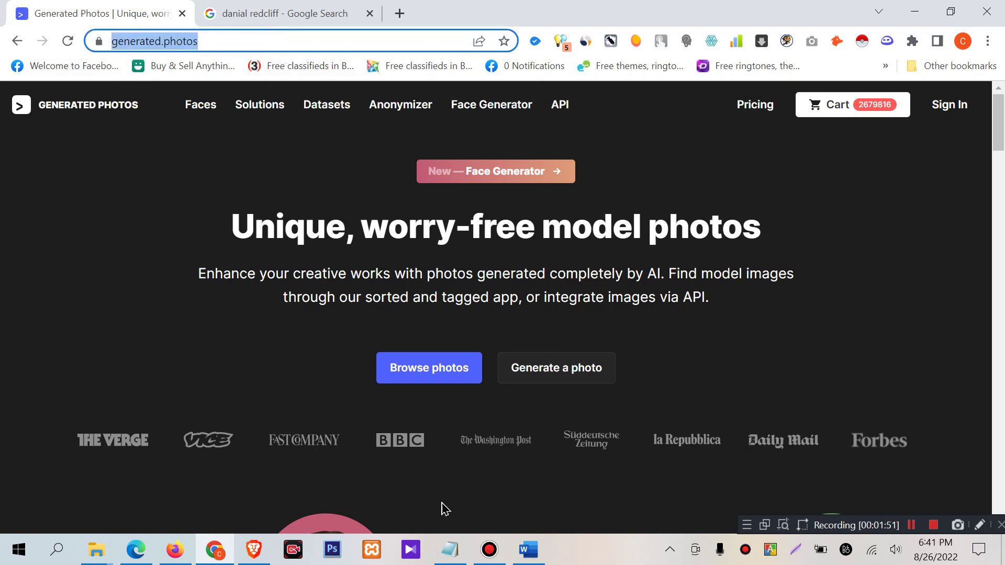
click(212, 41)
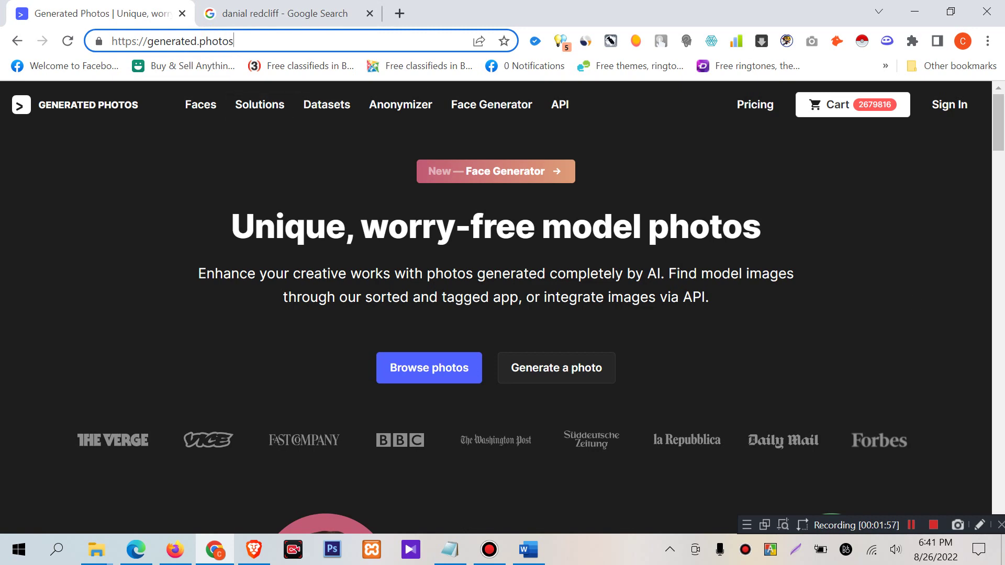
scroll(560, 322, down, 5)
scroll(560, 322, up, 5)
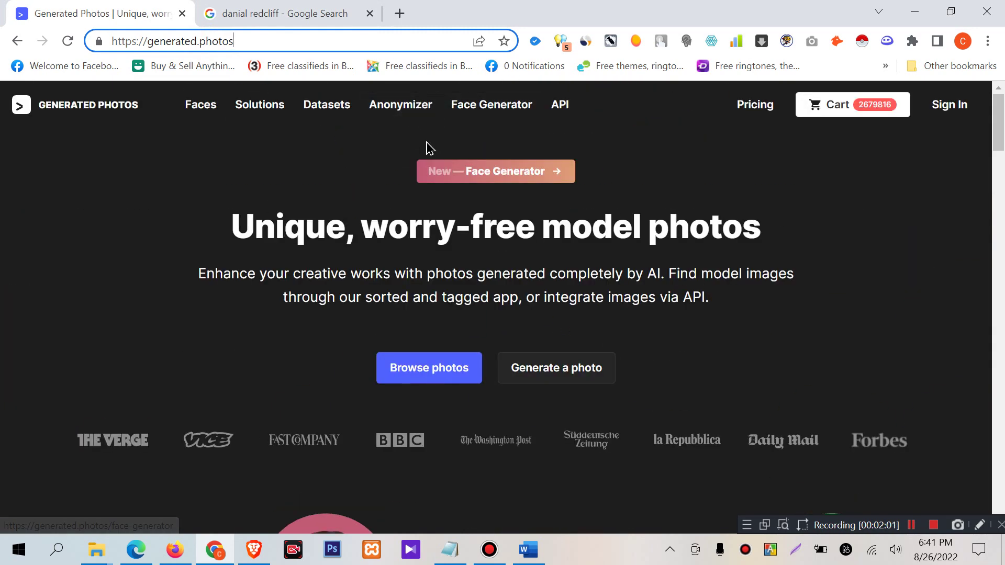
click(413, 109)
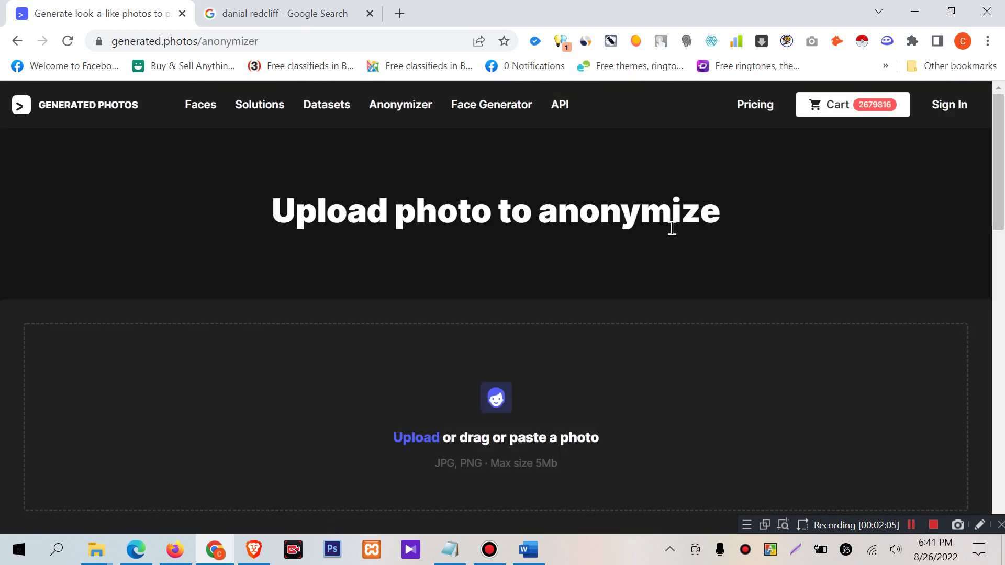
Restore Chrome to a smaller window so the saved portrait files on the desktop show.
scroll(571, 288, down, 4)
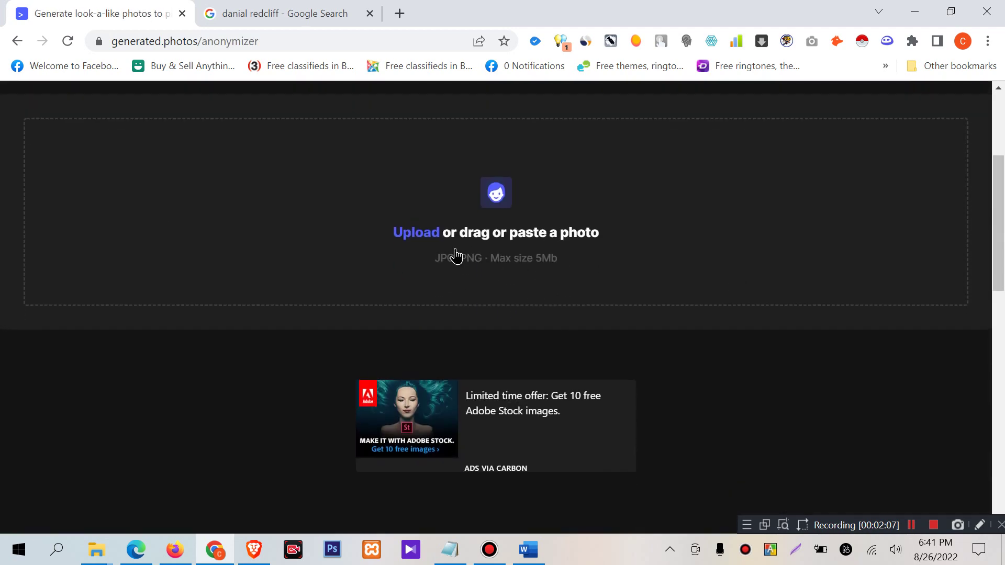
scroll(453, 254, up, 2)
scroll(499, 333, up, 2)
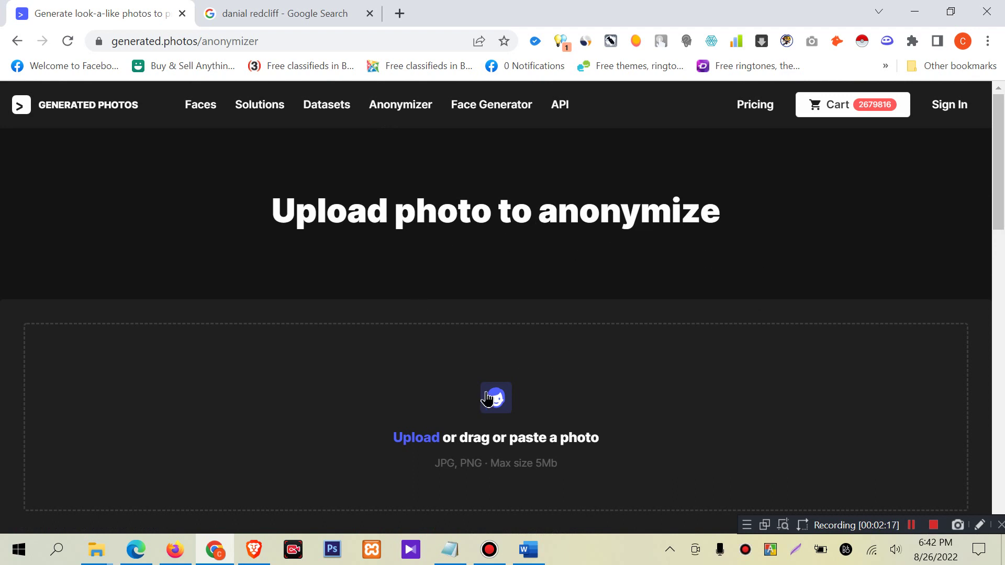
double_click(745, 8)
double_click(635, 11)
double_click(721, 13)
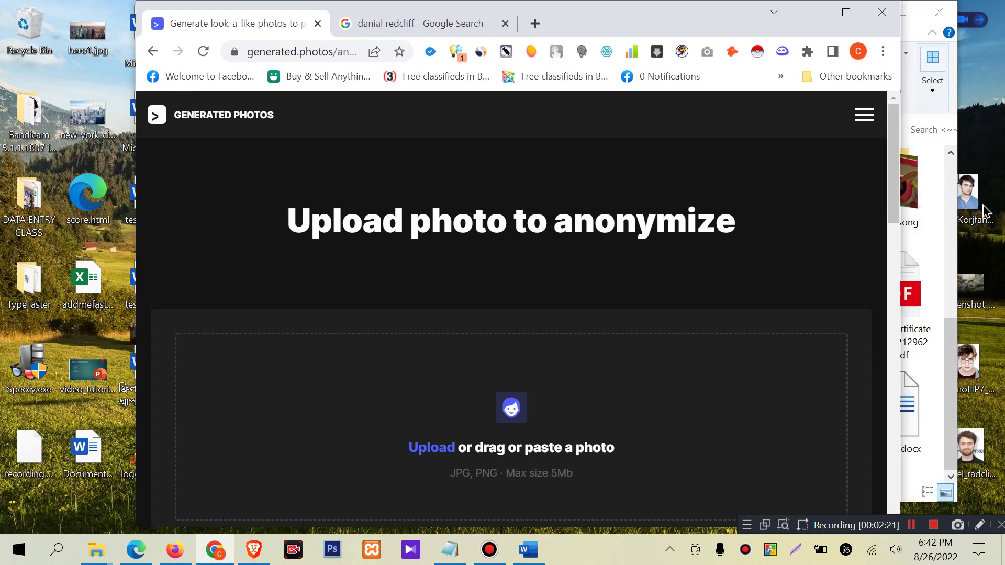
Upload the celebrity portrait to the Anonymizer and browse the generated look-alike faces in maximized Chrome.
drag(982, 202, 494, 427)
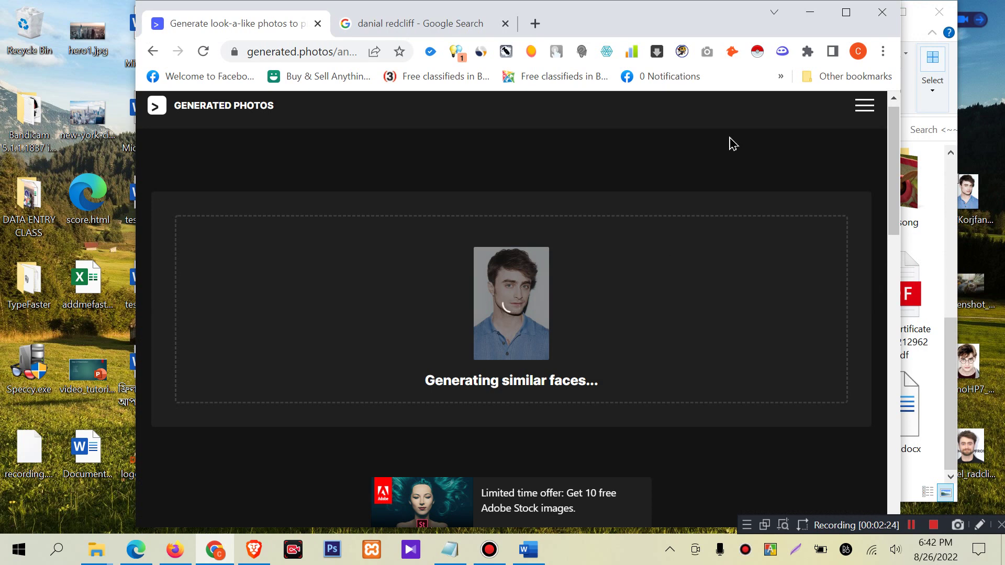
click(846, 12)
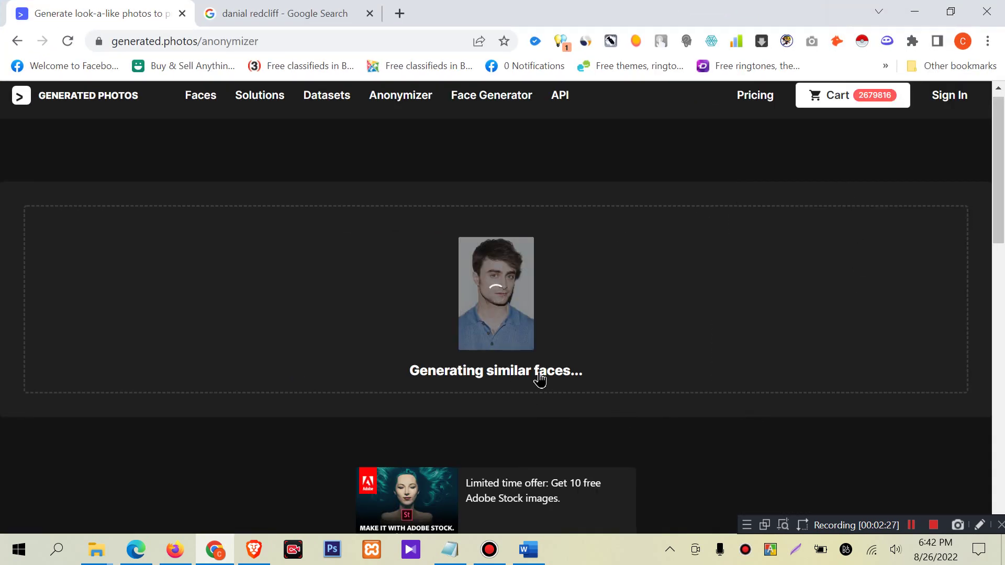
scroll(629, 396, down, 2)
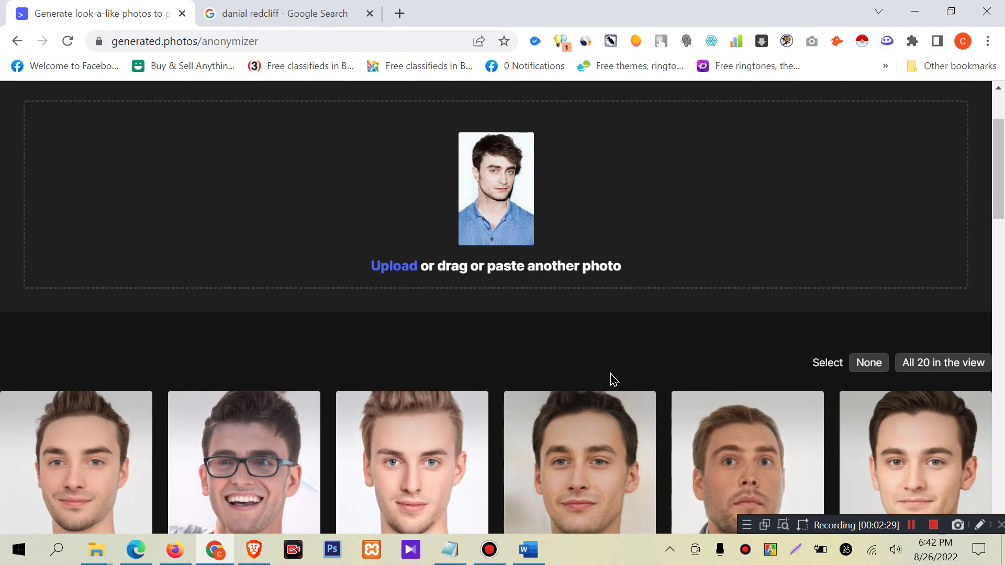
scroll(618, 367, down, 2)
scroll(701, 377, down, 4)
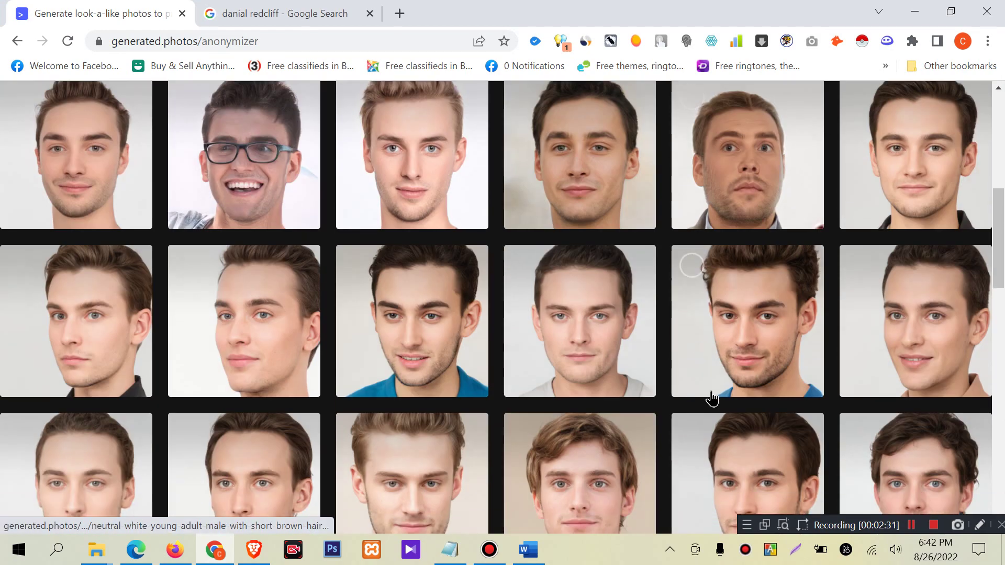
scroll(715, 404, up, 1)
scroll(715, 405, up, 5)
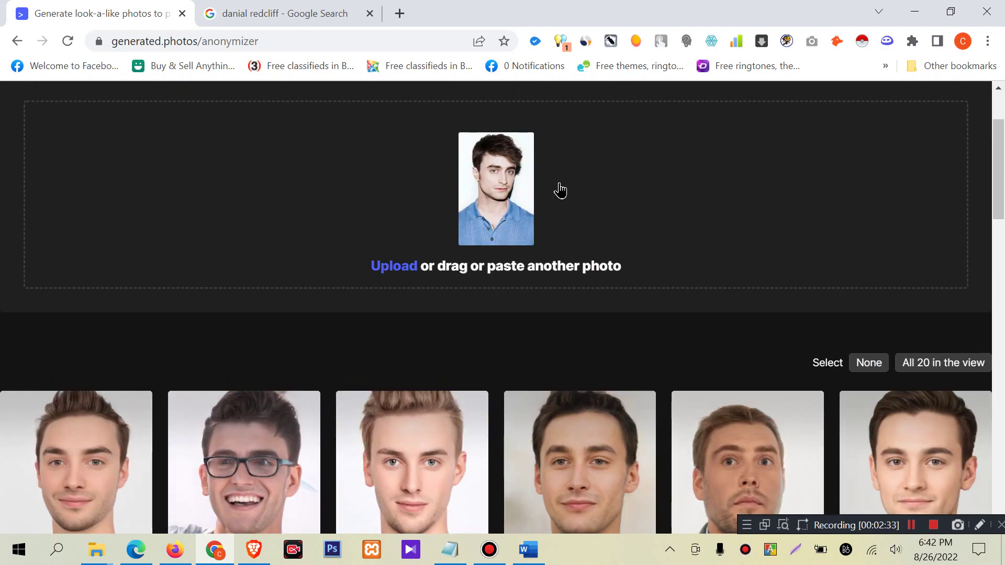
scroll(576, 294, down, 8)
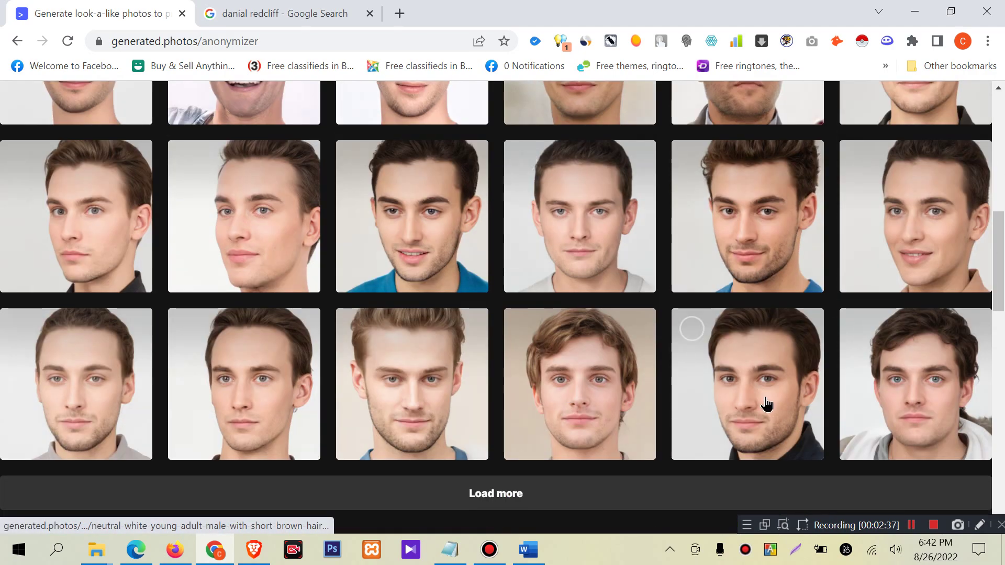
scroll(522, 363, up, 10)
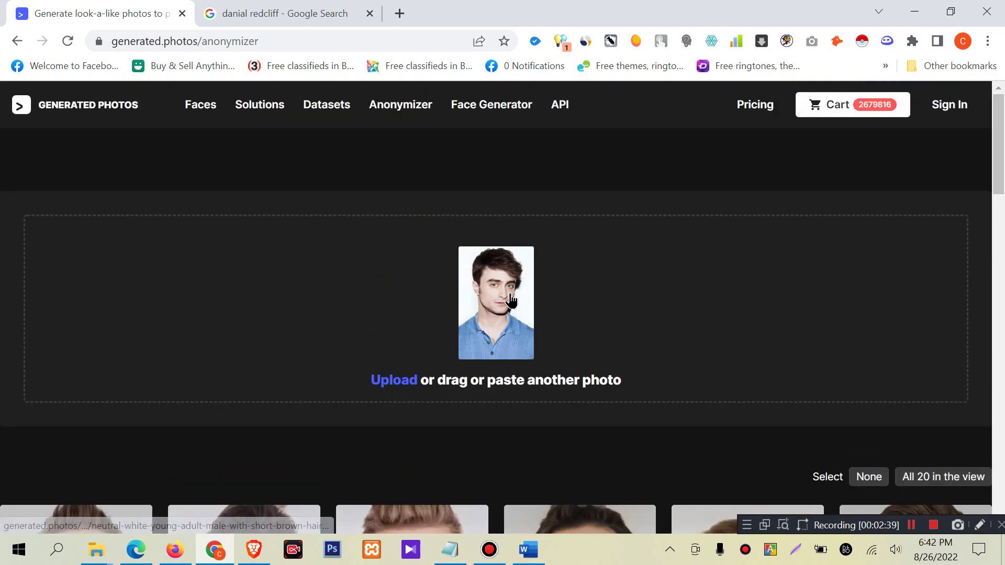
scroll(523, 340, down, 4)
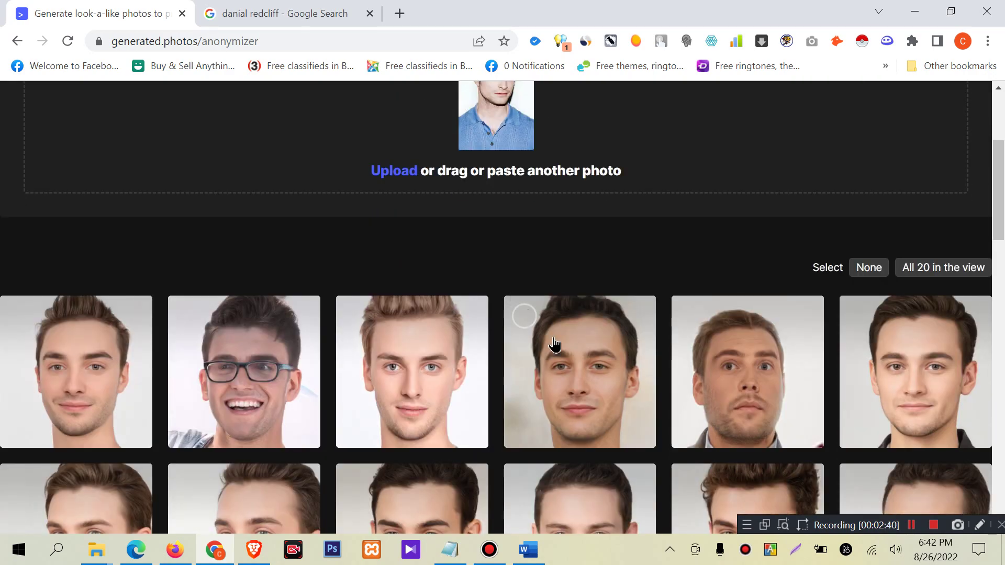
scroll(549, 335, down, 4)
scroll(617, 340, down, 6)
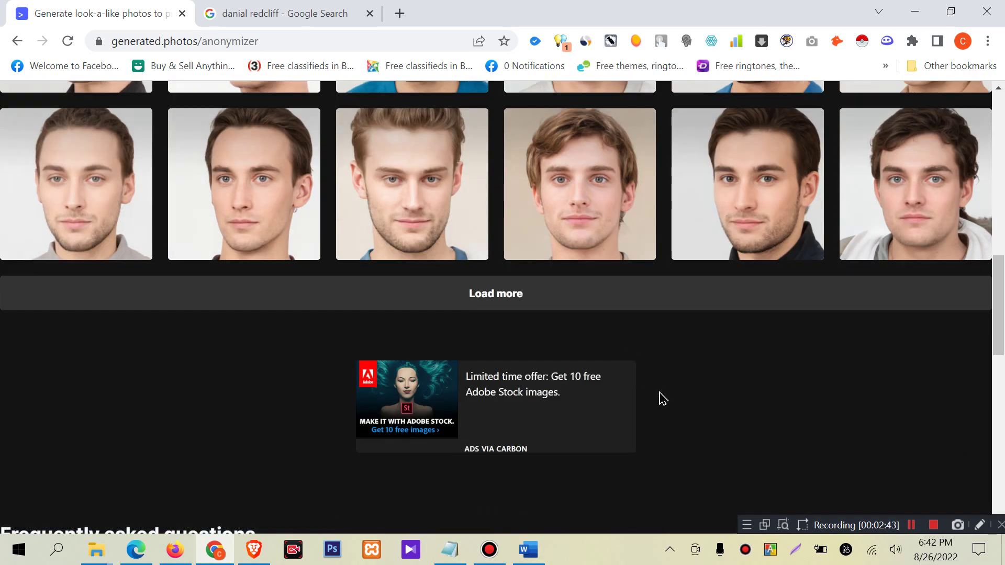
Load more look-alike faces and open one generated face's detail view.
click(500, 294)
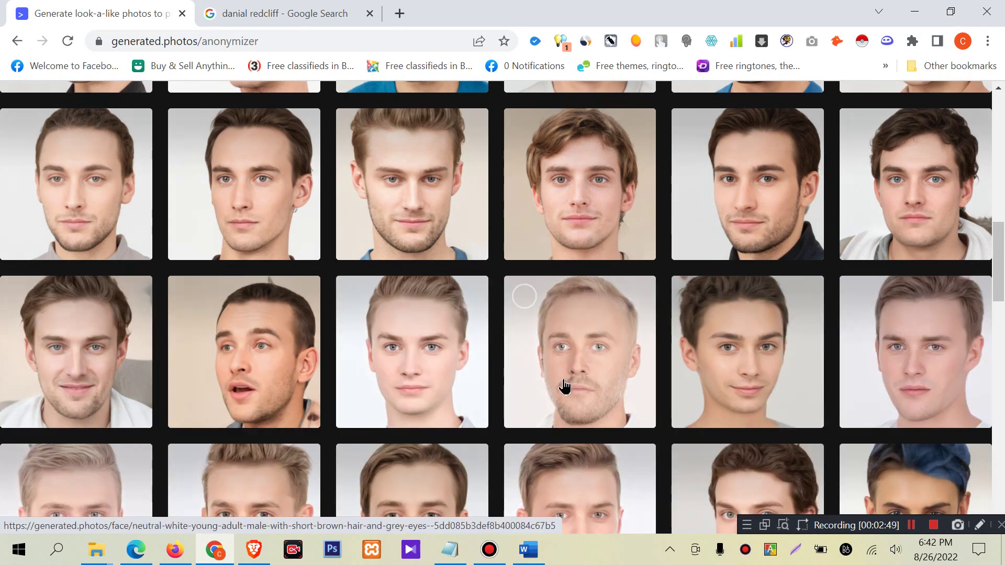
scroll(623, 324, down, 4)
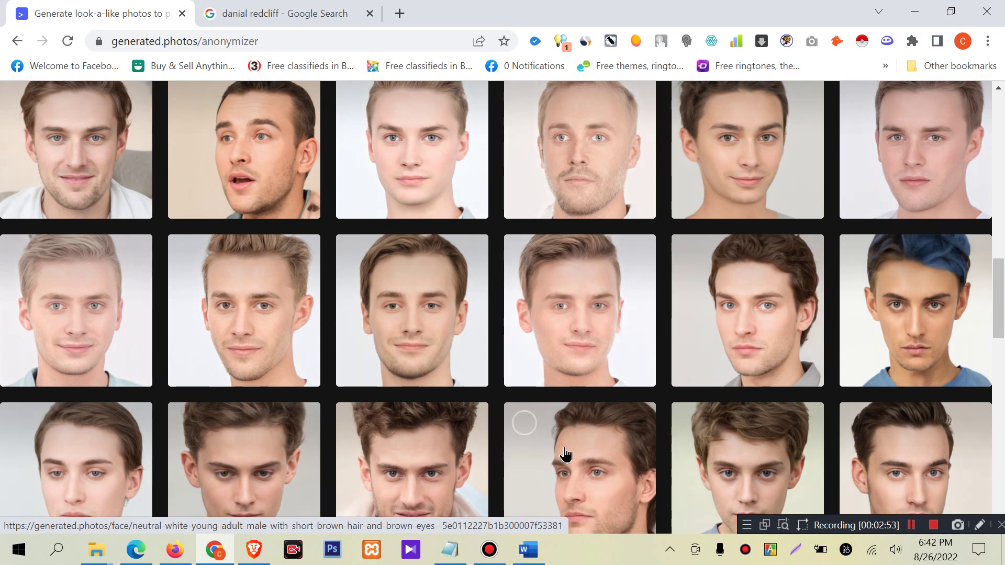
scroll(598, 385, down, 2)
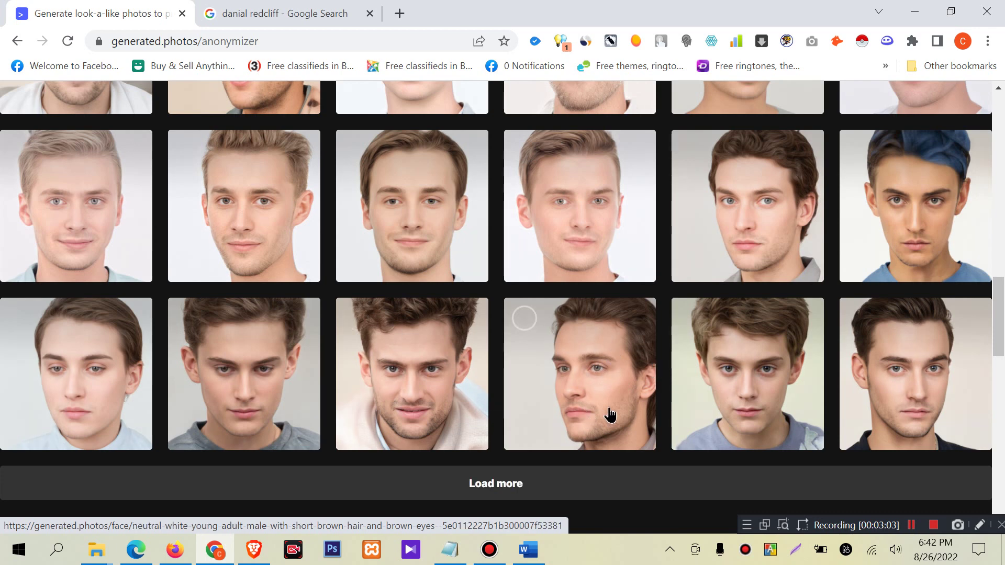
click(780, 408)
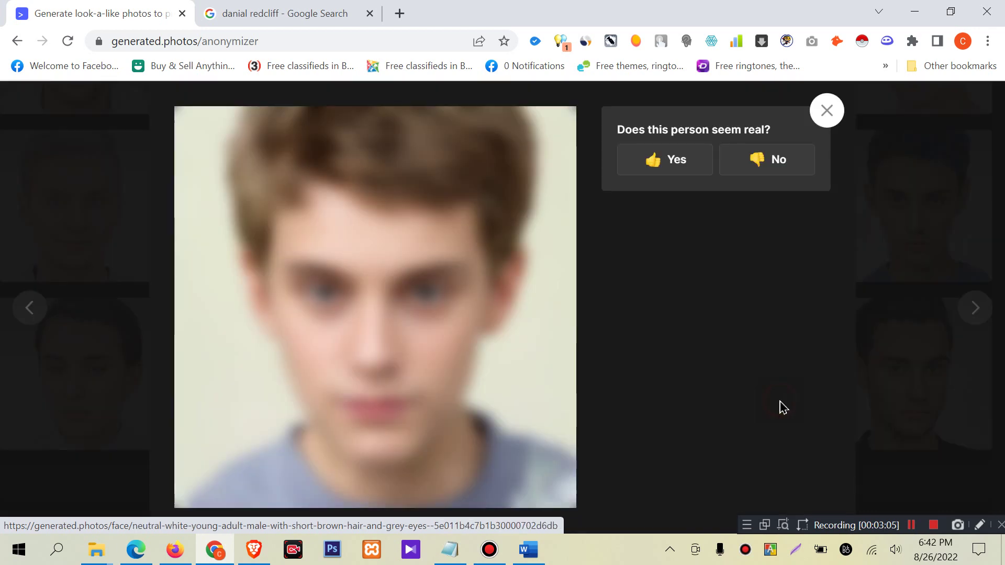